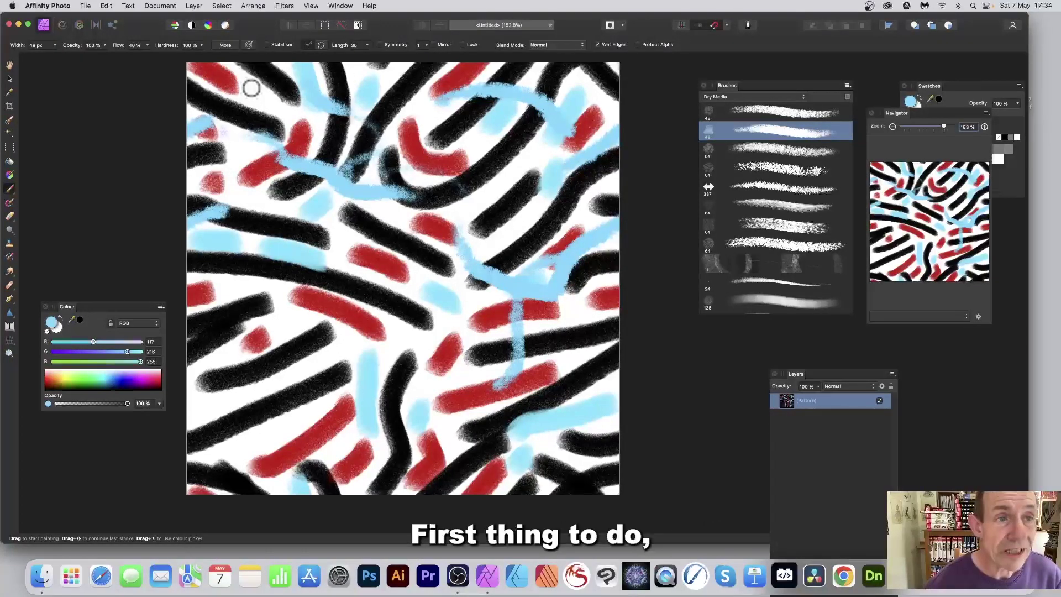
Step: Create a new document 1000 px wide and 1000 px high at 72 DPI
left_click(84, 7)
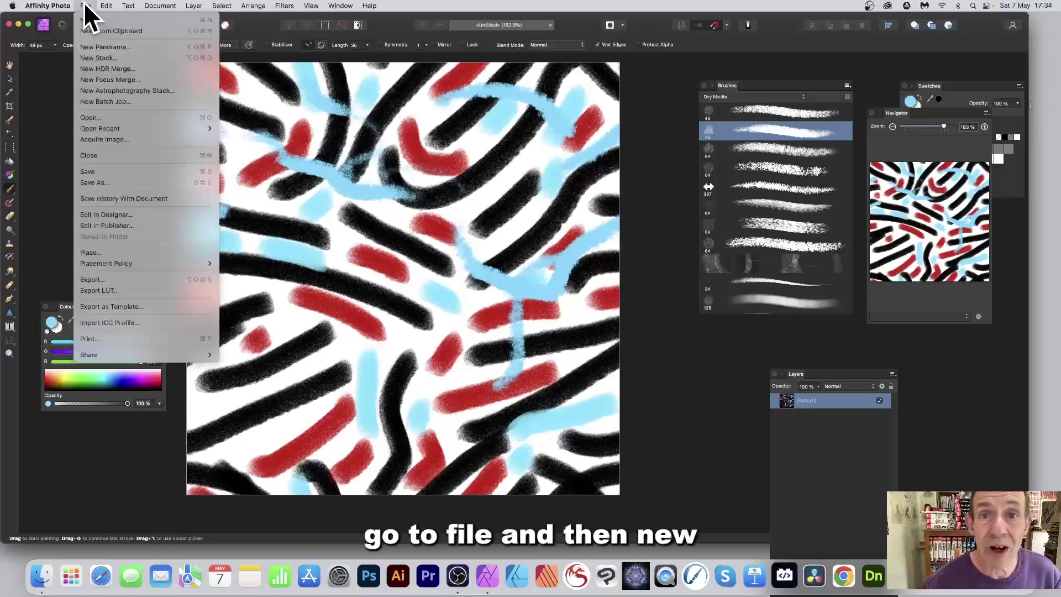
left_click(84, 19)
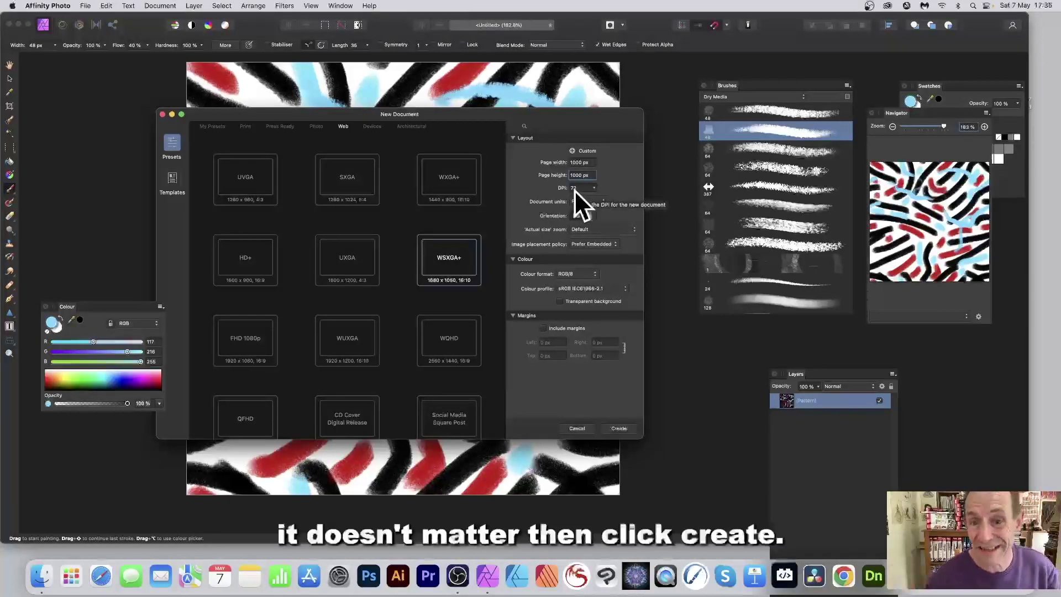
left_click(617, 428)
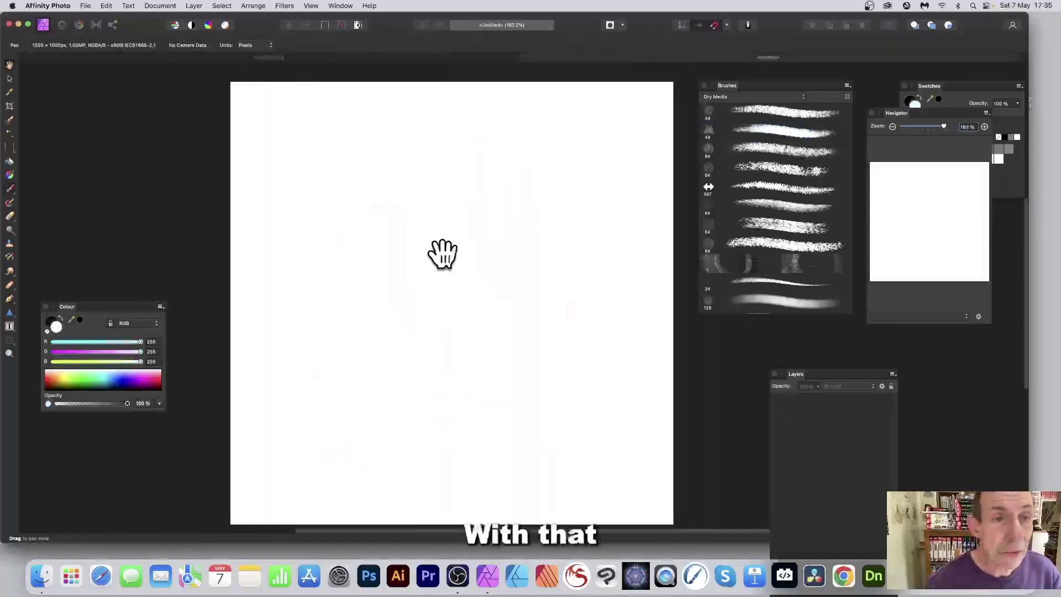
Step: Add a new pattern layer 1000 px wide and 1000 px high to the blank document
left_click(194, 6)
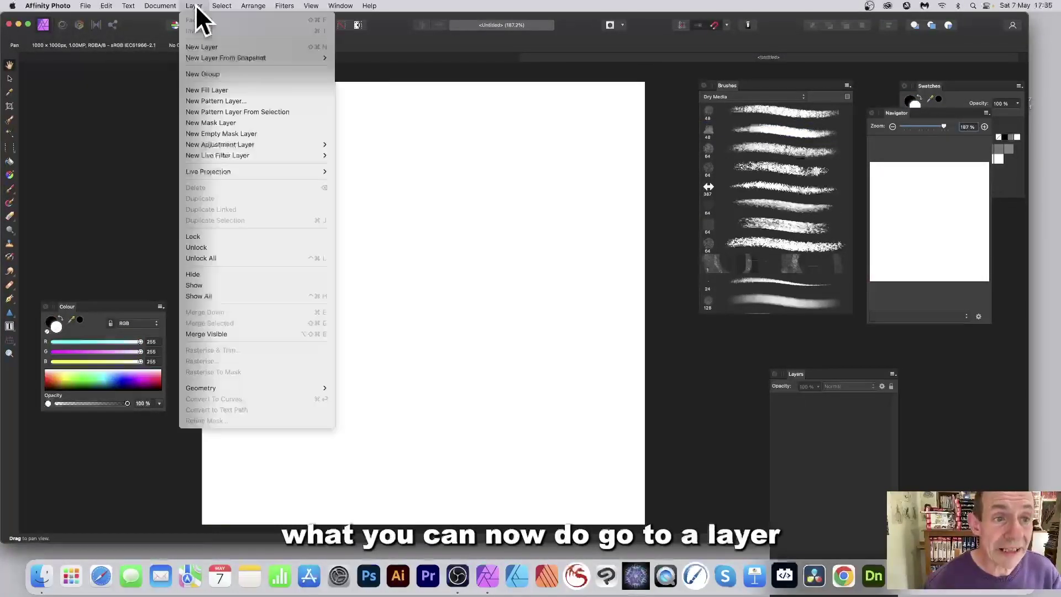
left_click(227, 100)
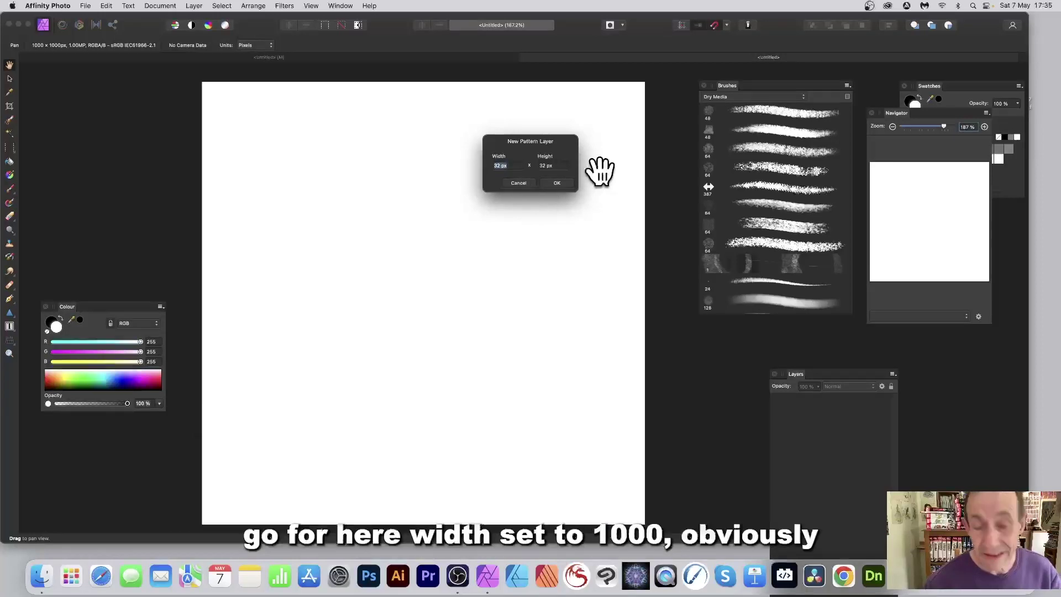
type("1000")
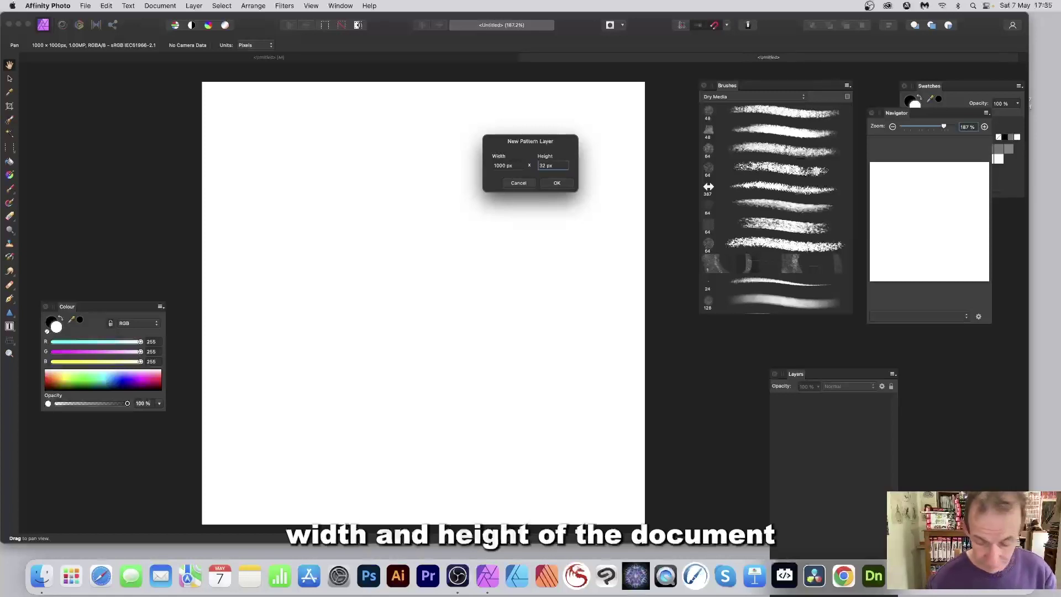
type("1000")
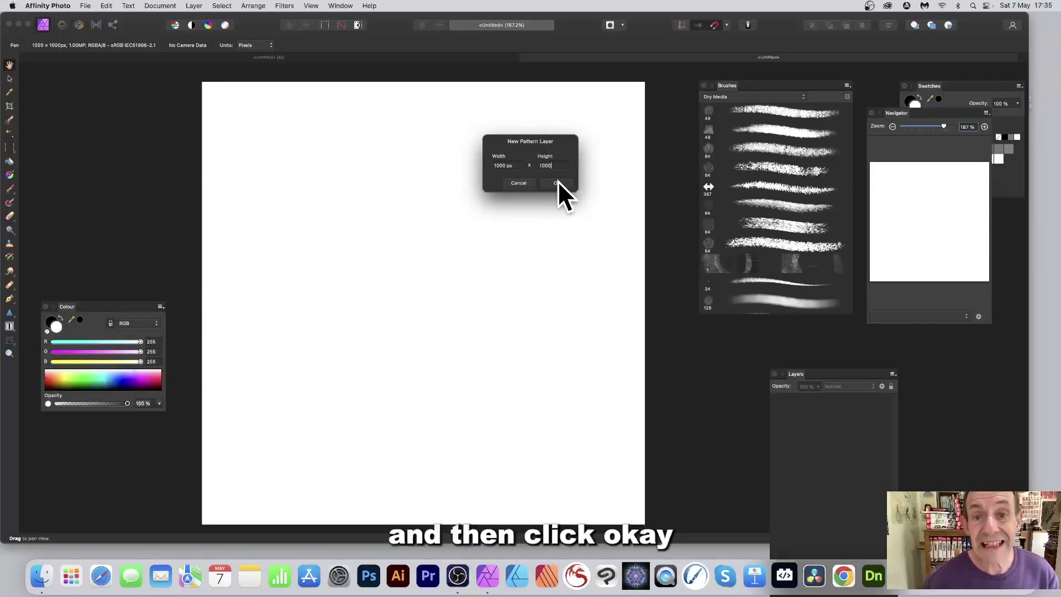
left_click(556, 183)
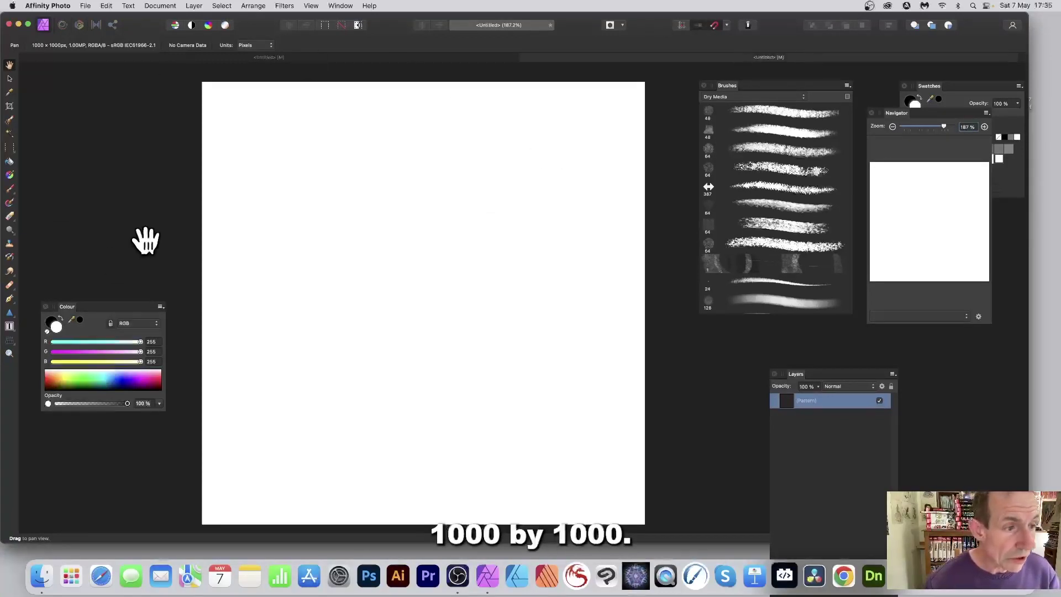
Step: Paint three long black strokes with the Paint Brush Tool across the upper canvas, running past its right edge so they wrap around
left_click_drag(10, 189, 34, 188)
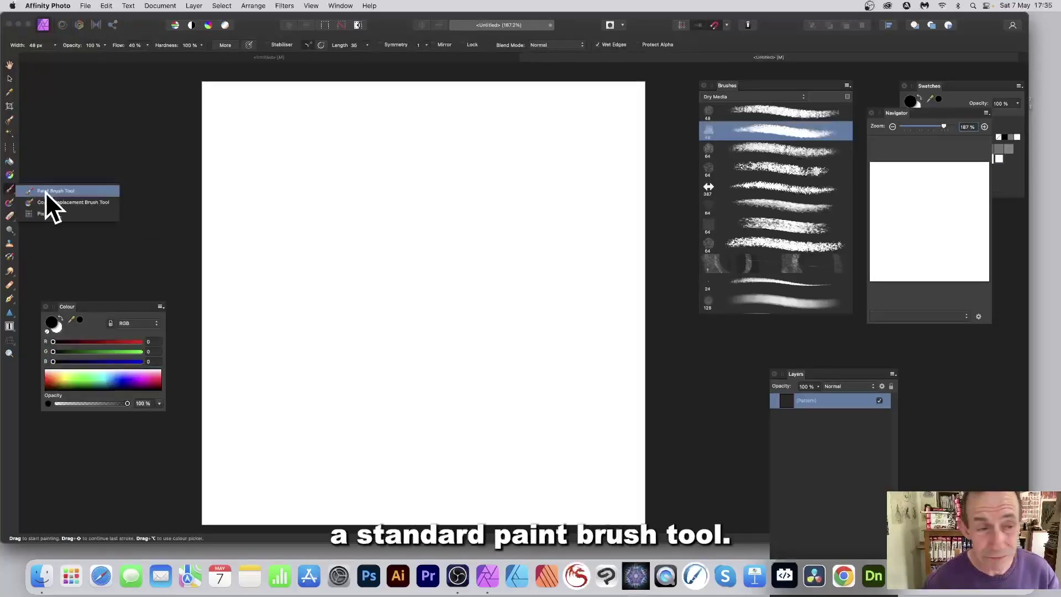
left_click(45, 191)
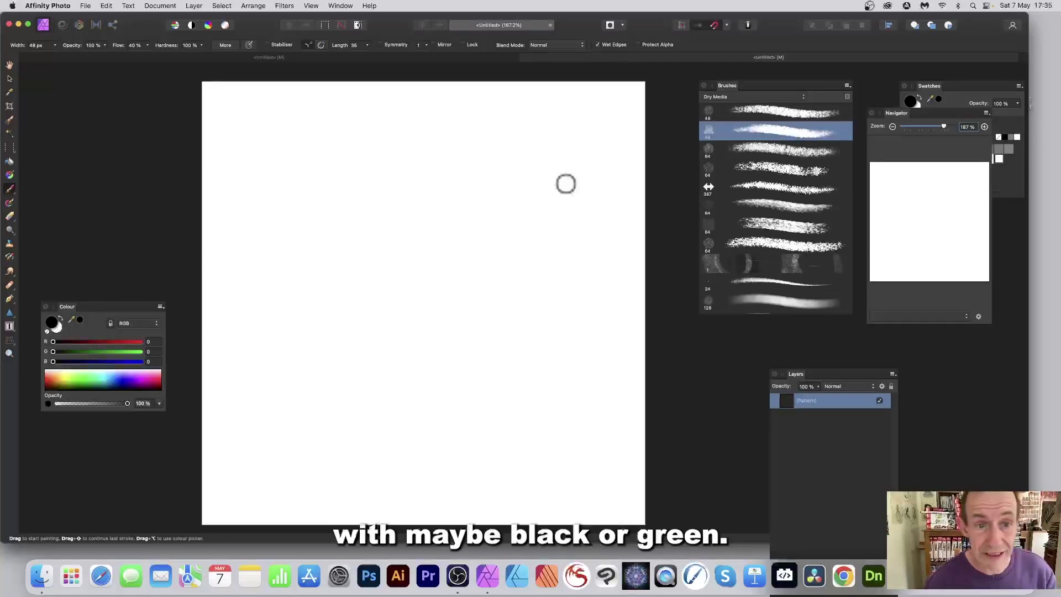
mouse_move(429, 142)
left_mouse_down()
mouse_move(500, 147)
mouse_move(620, 137)
mouse_move(701, 189)
left_mouse_up()
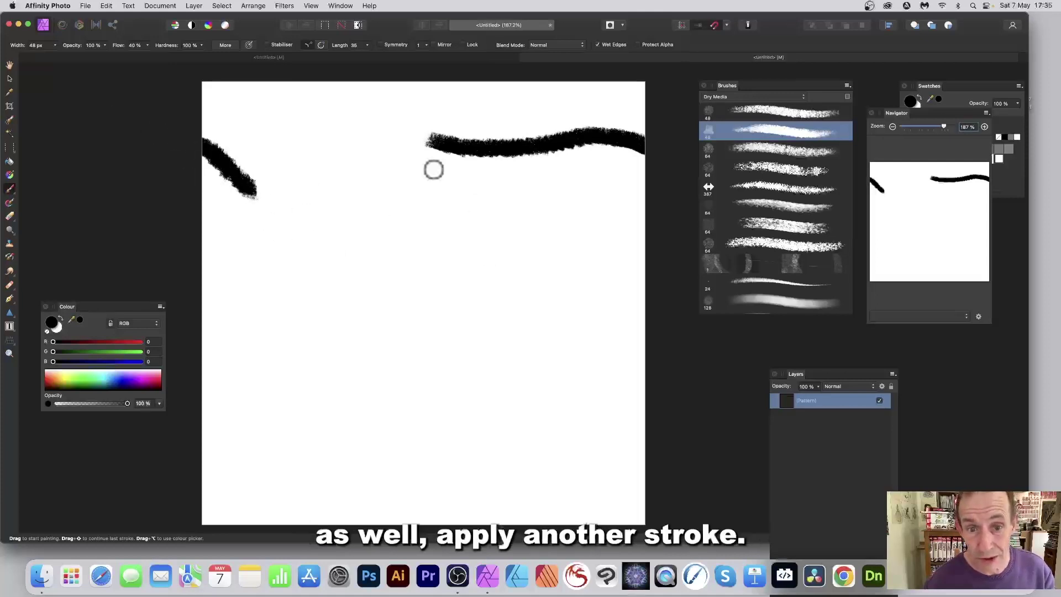
left_click_drag(440, 190, 714, 322)
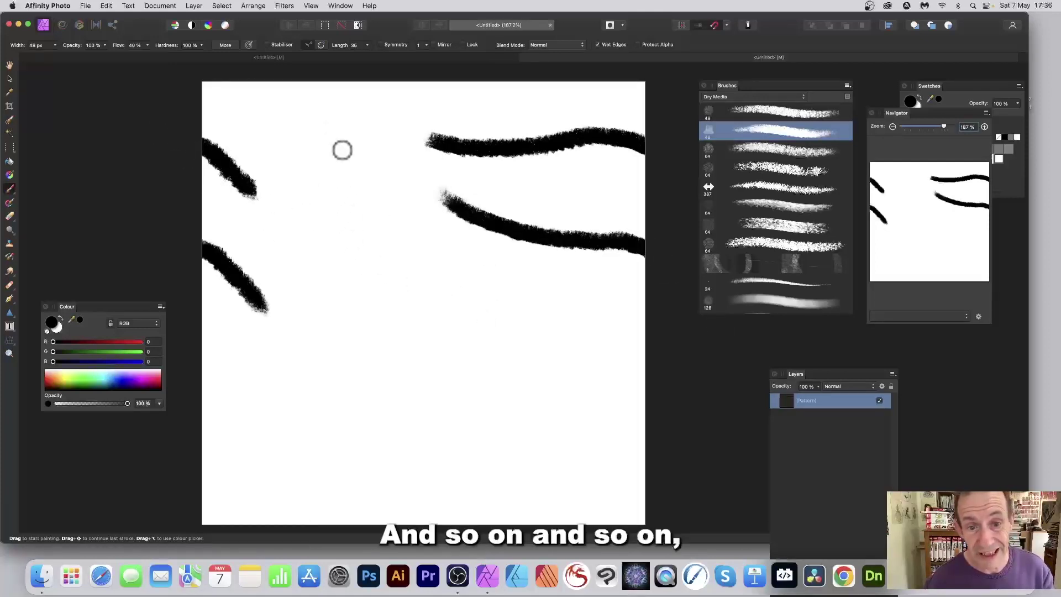
mouse_move(341, 155)
left_mouse_down()
mouse_move(447, 230)
mouse_move(629, 301)
mouse_move(181, 354)
left_mouse_up()
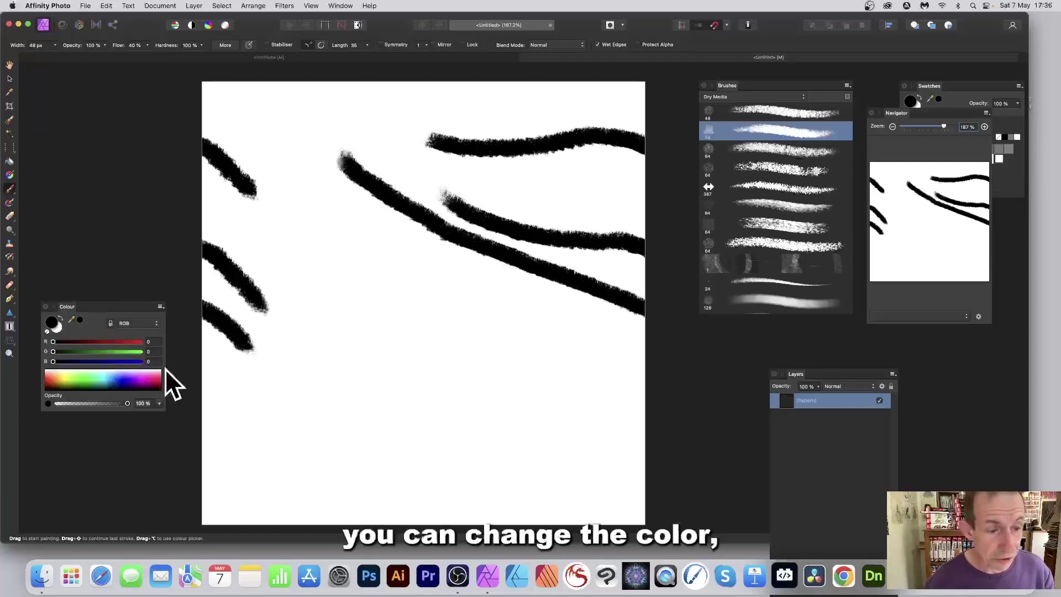
Step: Change the brush colour to light purple and paint several diagonal strokes over the upper and middle canvas, some running past its edges
left_click(139, 372)
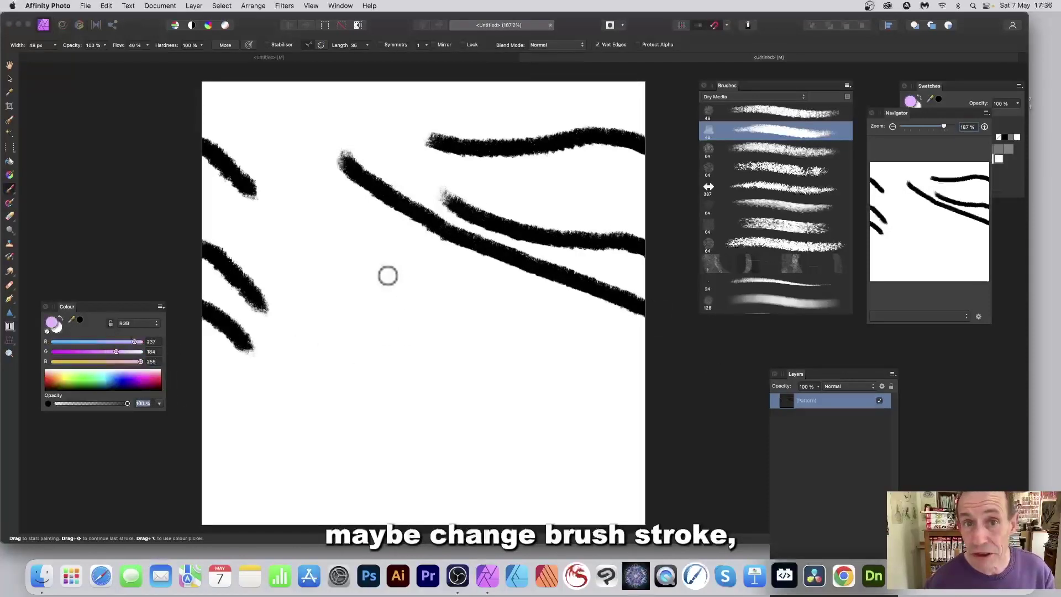
mouse_move(386, 275)
left_mouse_down()
mouse_move(663, 388)
mouse_move(712, 429)
left_mouse_up()
mouse_move(346, 322)
left_mouse_down()
mouse_move(436, 369)
mouse_move(533, 450)
left_mouse_up()
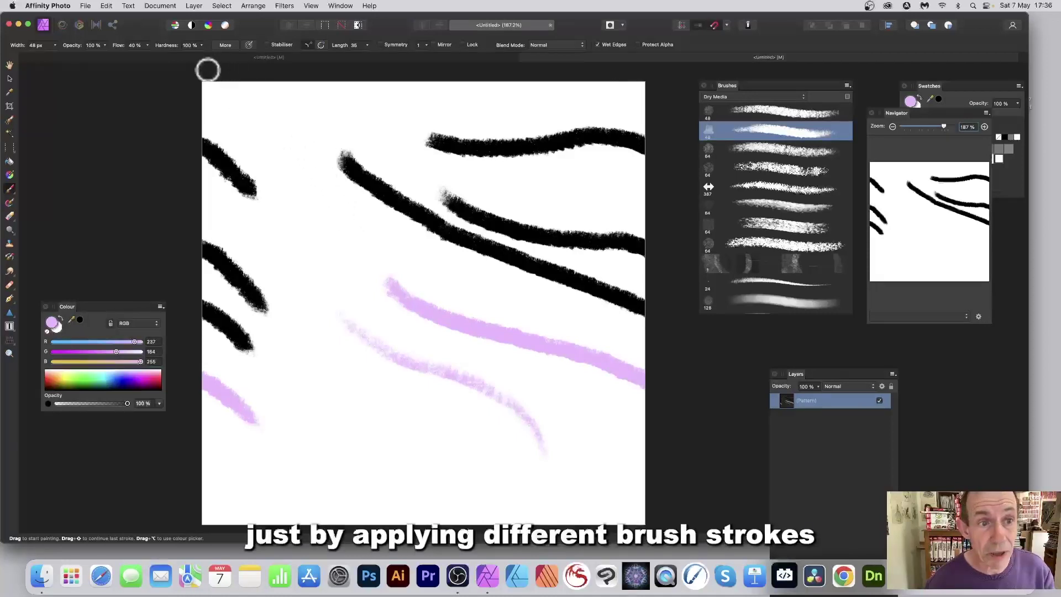
mouse_move(206, 66)
left_mouse_down()
mouse_move(299, 149)
mouse_move(495, 254)
left_mouse_up()
mouse_move(219, 136)
left_mouse_down()
mouse_move(344, 255)
mouse_move(216, 206)
left_mouse_up()
mouse_move(459, 279)
left_mouse_down()
mouse_move(492, 292)
mouse_move(619, 326)
left_mouse_up()
left_click_drag(508, 188, 588, 183)
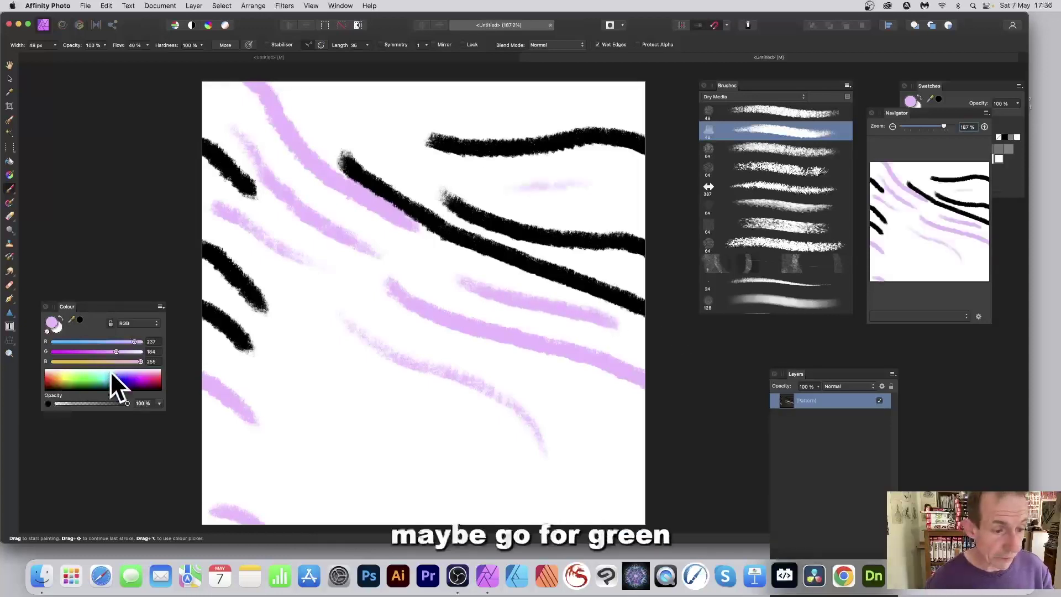
Step: Change the brush colour to bright green and paint wavy strokes across the top and the empty lower part of the canvas
left_click_drag(107, 372, 88, 370)
mouse_move(336, 121)
left_mouse_down()
mouse_move(414, 161)
mouse_move(655, 197)
left_mouse_up()
left_click_drag(497, 108, 661, 90)
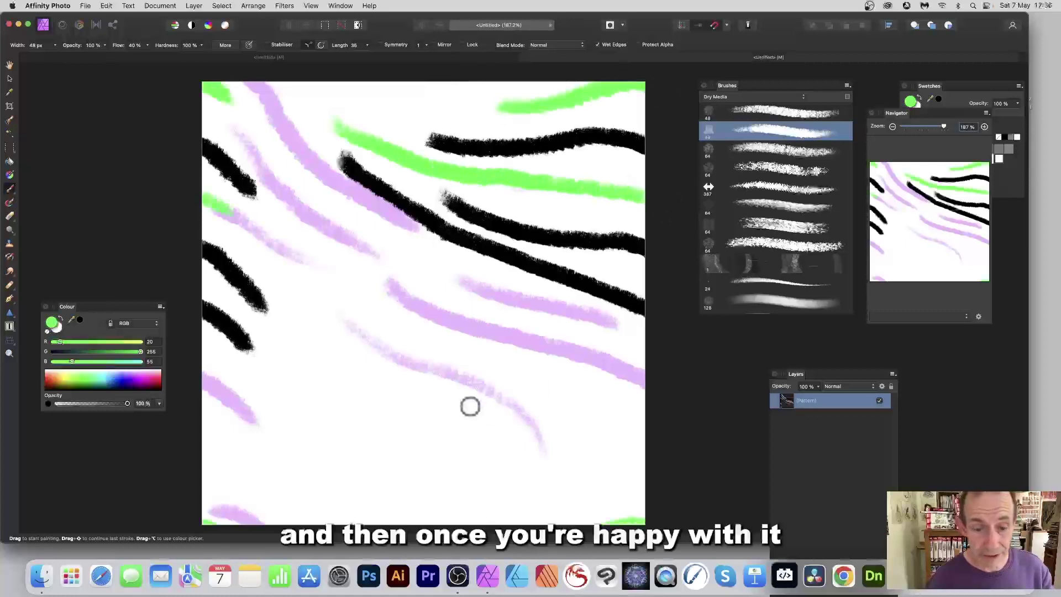
mouse_move(323, 381)
left_mouse_down()
mouse_move(386, 403)
mouse_move(489, 519)
left_mouse_up()
left_click_drag(261, 383, 409, 522)
left_click_drag(239, 438, 342, 519)
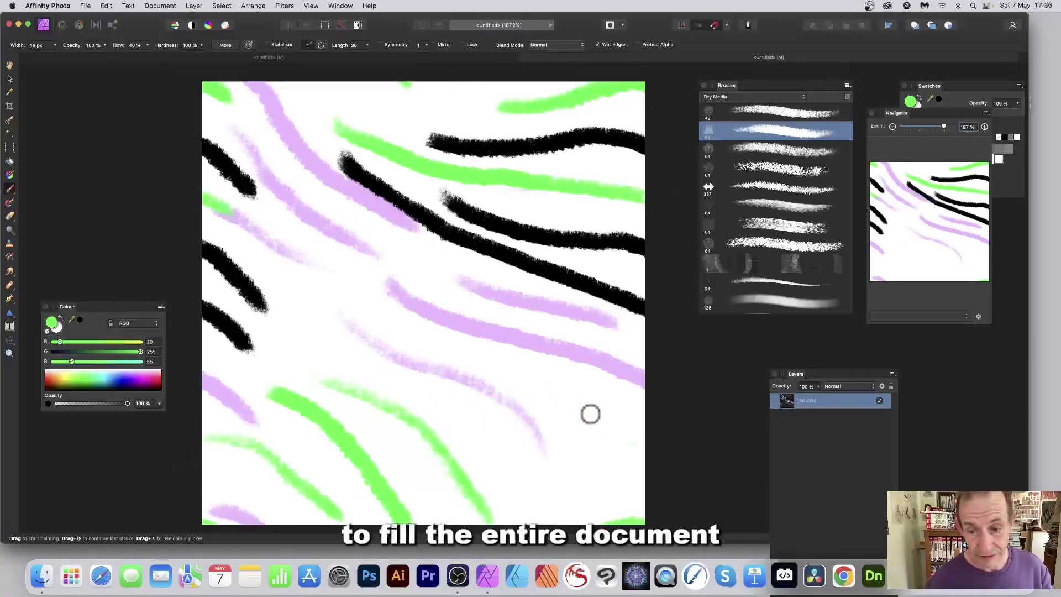
left_click_drag(590, 412, 682, 456)
left_click_drag(591, 459, 638, 511)
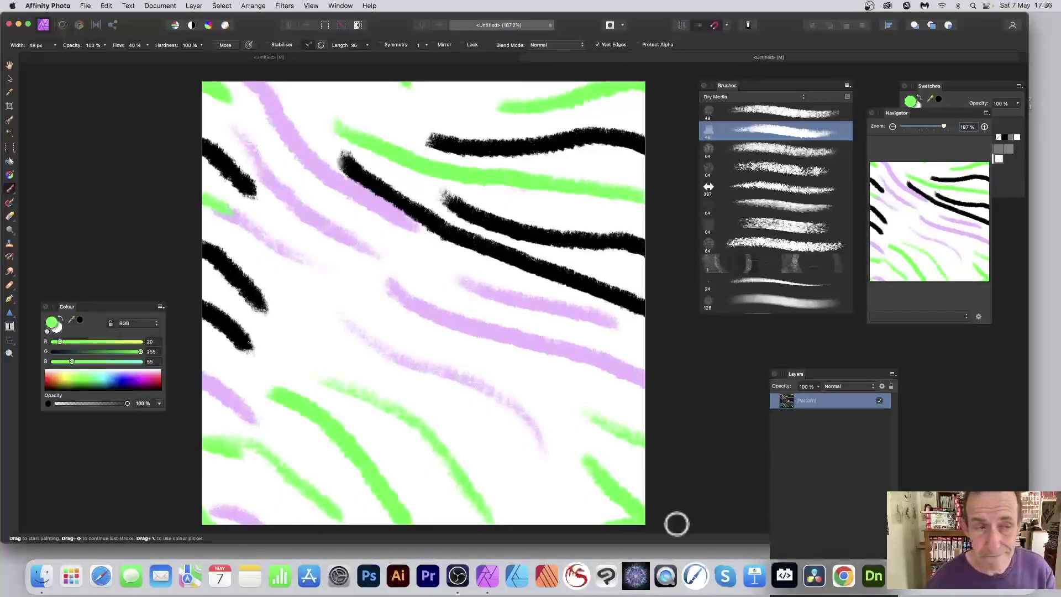
Step: Export the whole pattern document as a 1000 x 1000 px PNG named brush-1 in the brush-textures folder
left_click(86, 6)
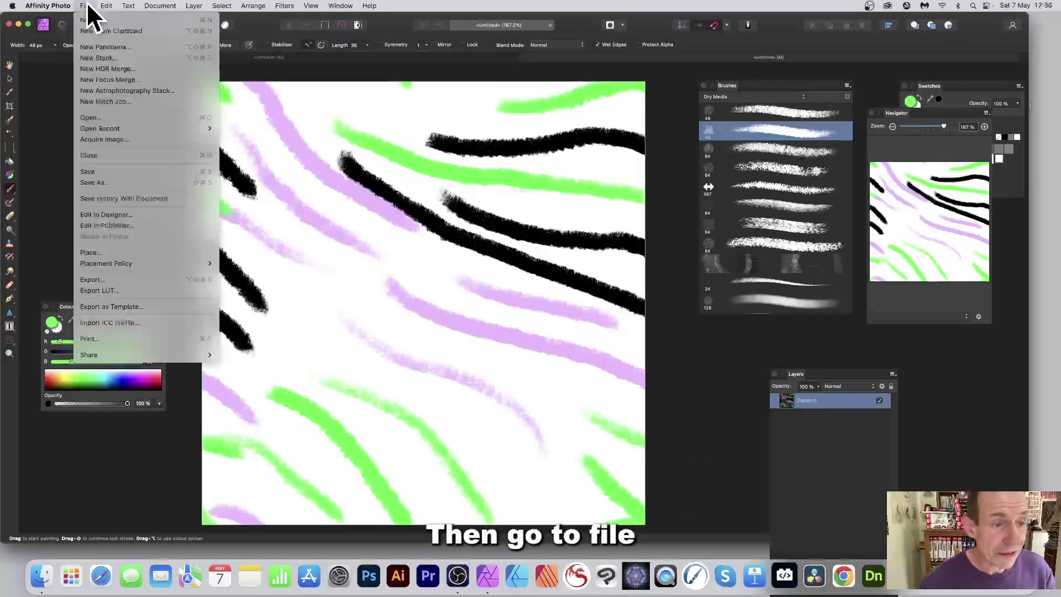
left_click(104, 279)
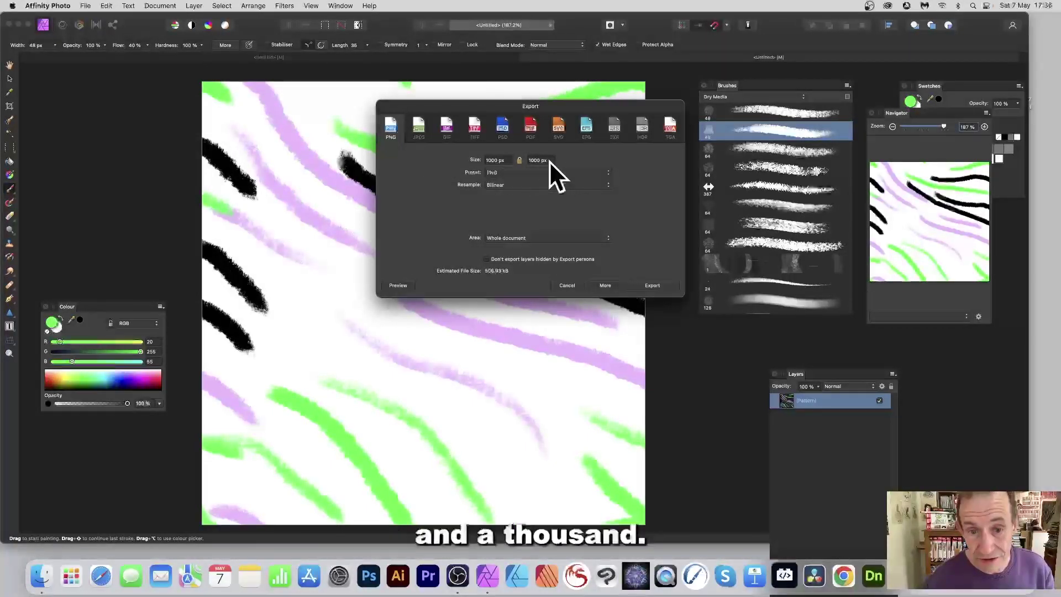
left_click(652, 285)
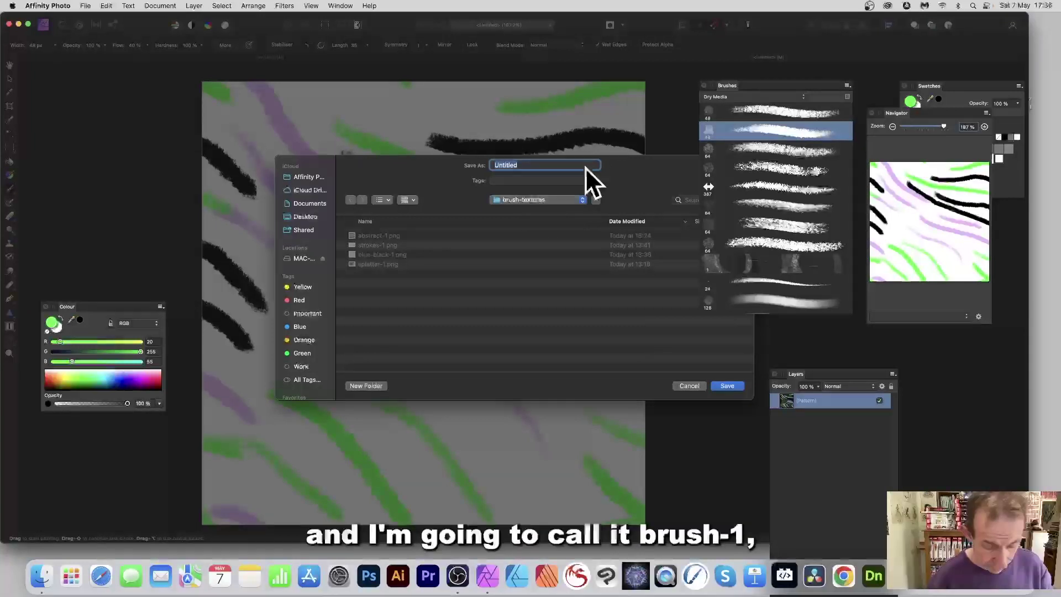
type("brus")
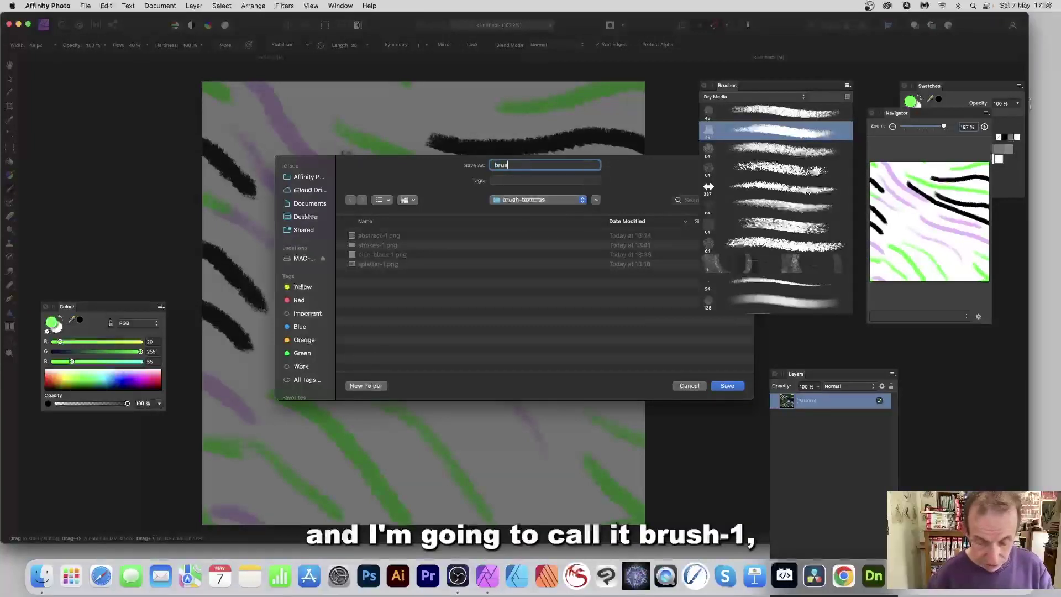
type("he-1")
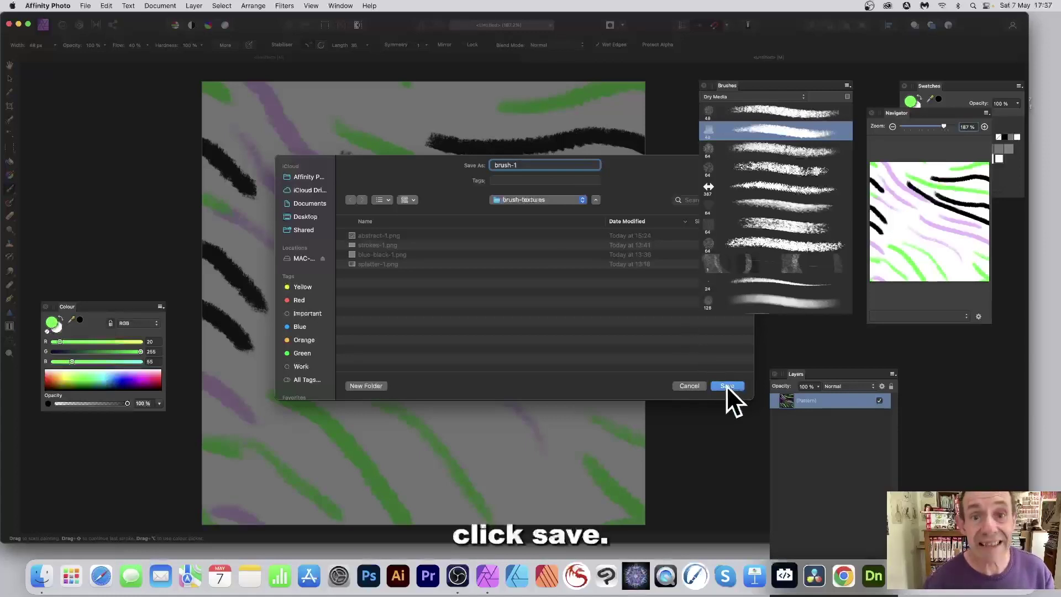
left_click(726, 385)
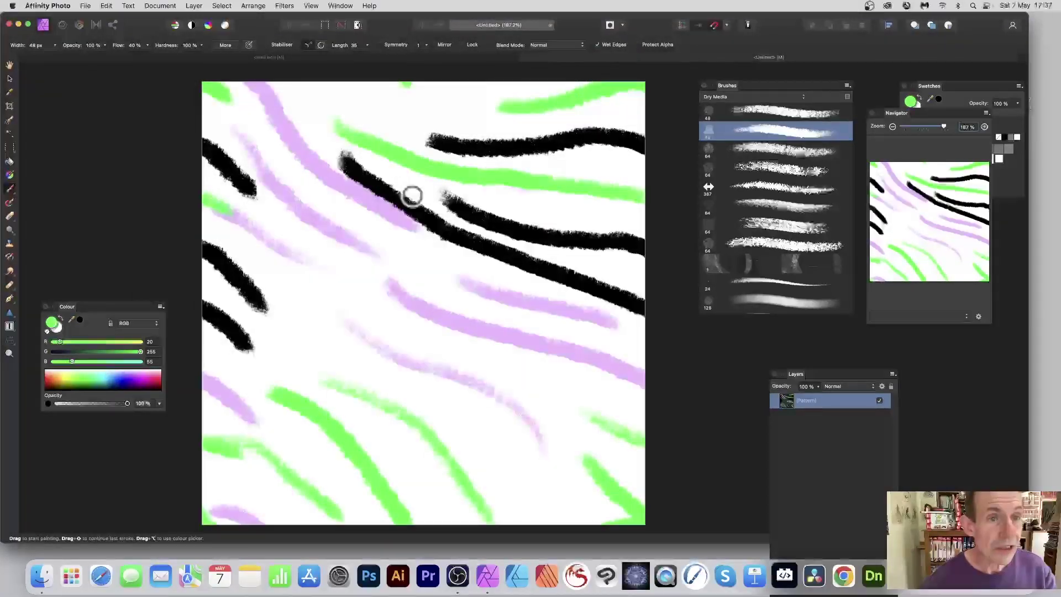
Step: Create another blank 1000 x 1000 px document for trying out the brush
left_click(85, 6)
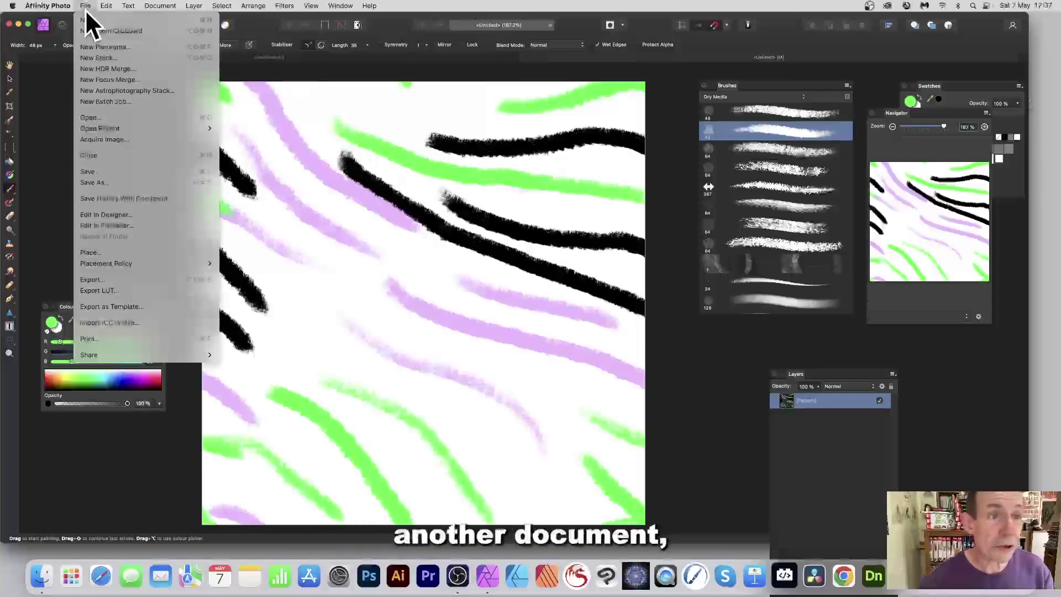
left_click(87, 20)
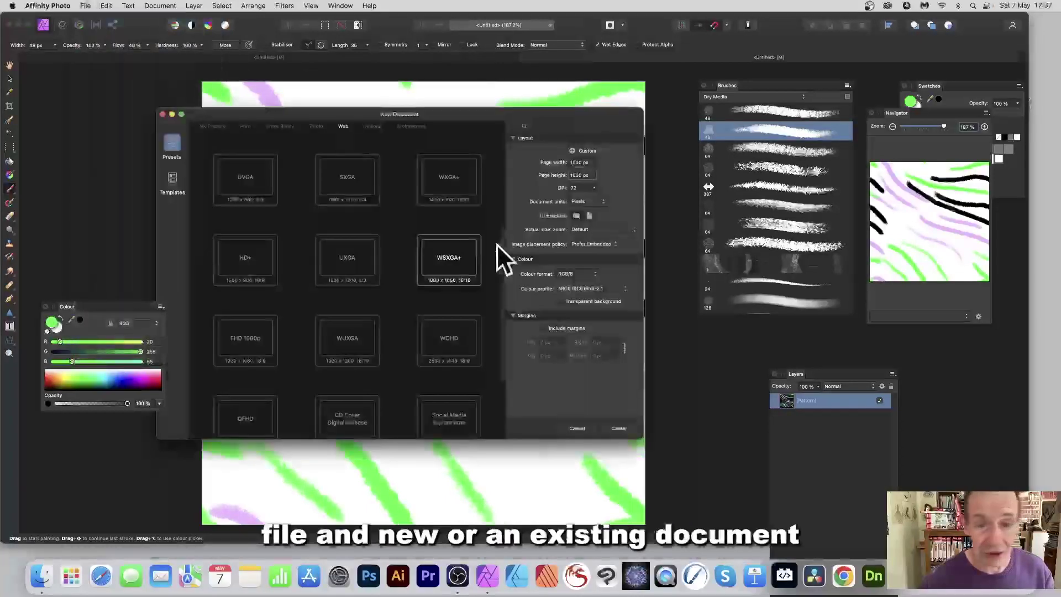
left_click(618, 428)
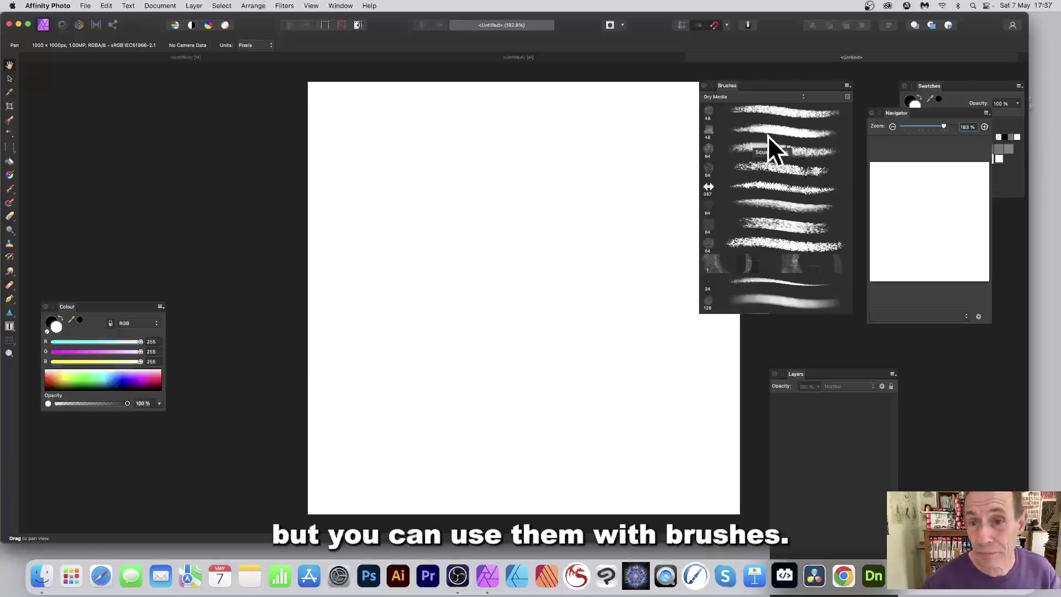
Step: Duplicate the Square Chalk brush in the Dry Media category
left_click(755, 127)
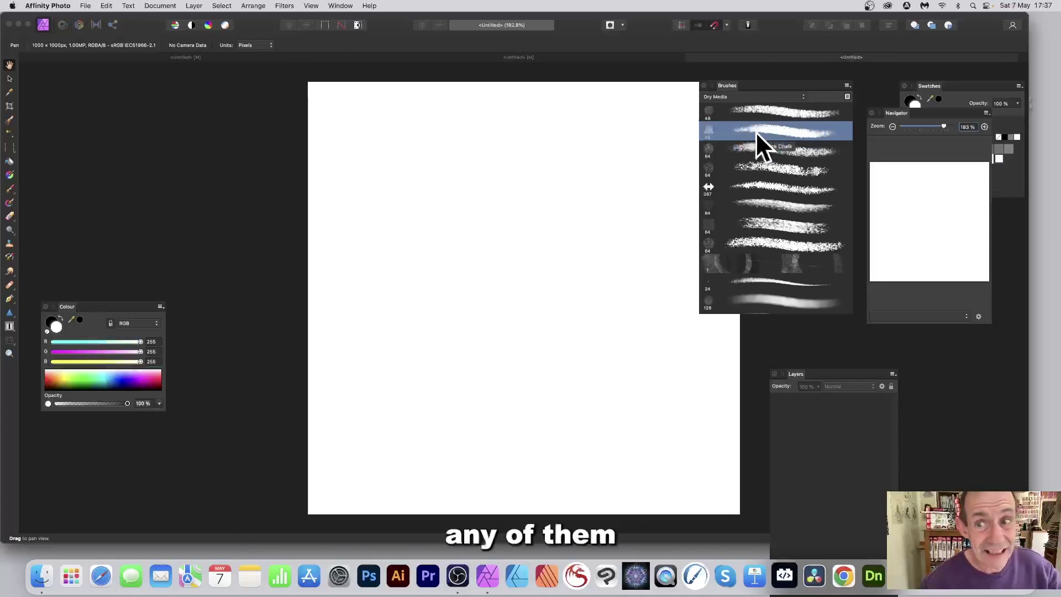
right_click(742, 129)
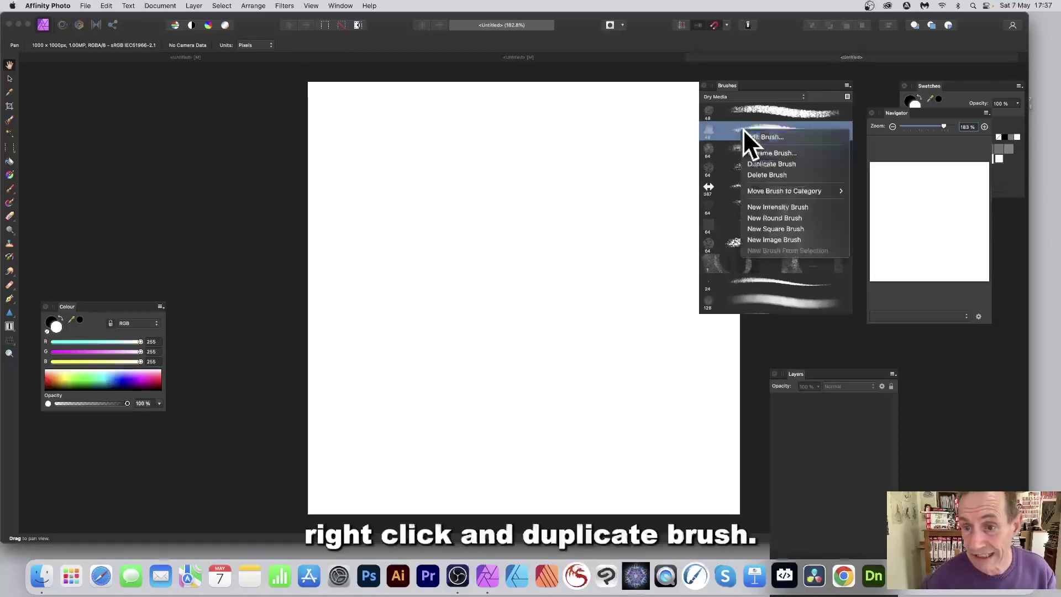
left_click(756, 164)
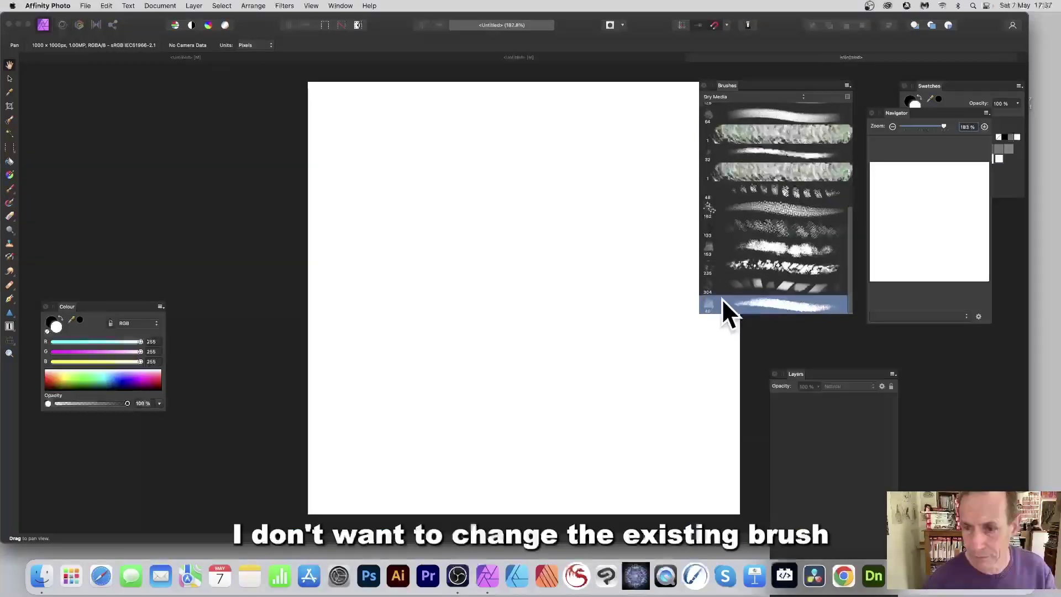
Step: Set brush-1.png as the base texture of the duplicated Square Chalk brush and increase the texture scale
double_click(761, 302)
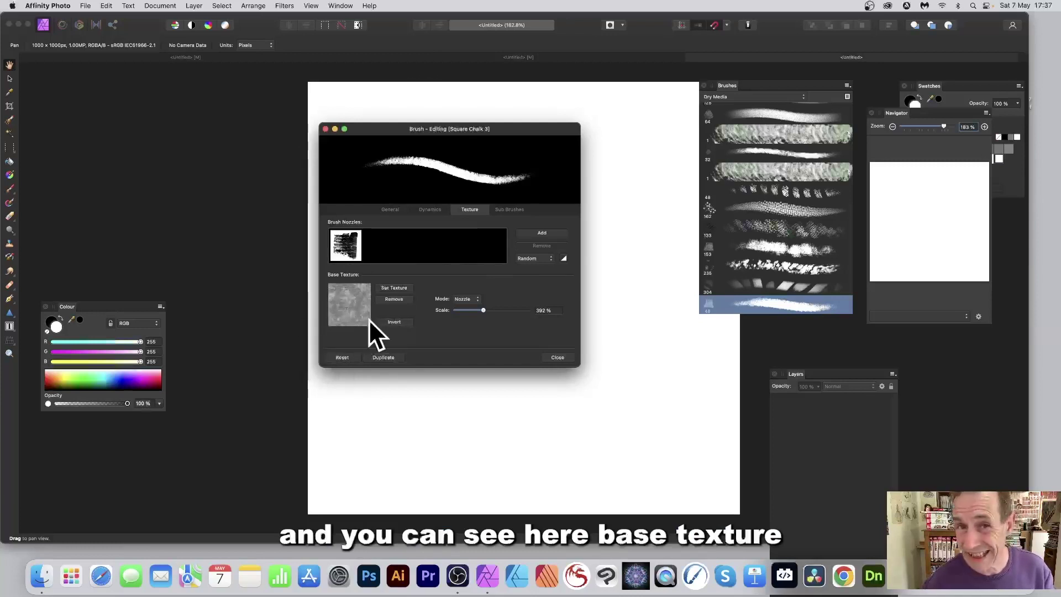
left_click(399, 287)
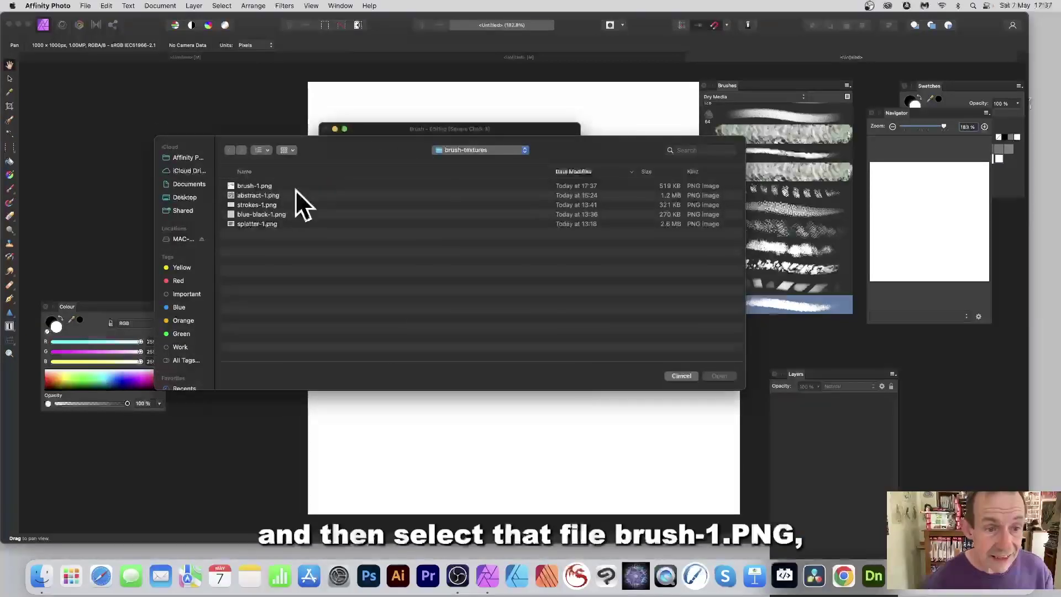
left_click(248, 184)
left_click(719, 376)
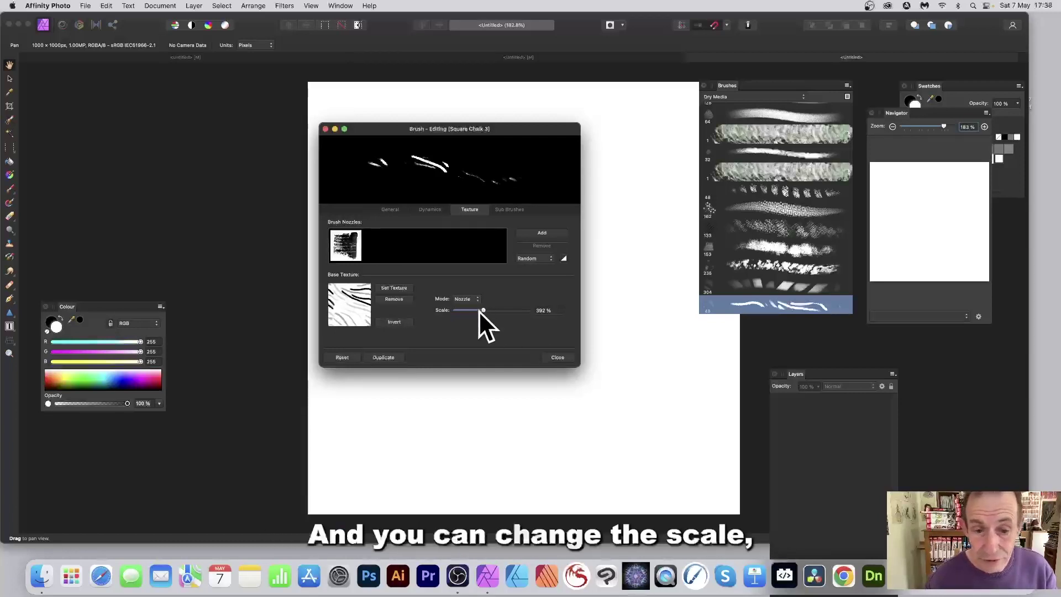
mouse_move(482, 308)
left_mouse_down()
mouse_move(462, 307)
mouse_move(529, 310)
mouse_move(518, 311)
left_mouse_up()
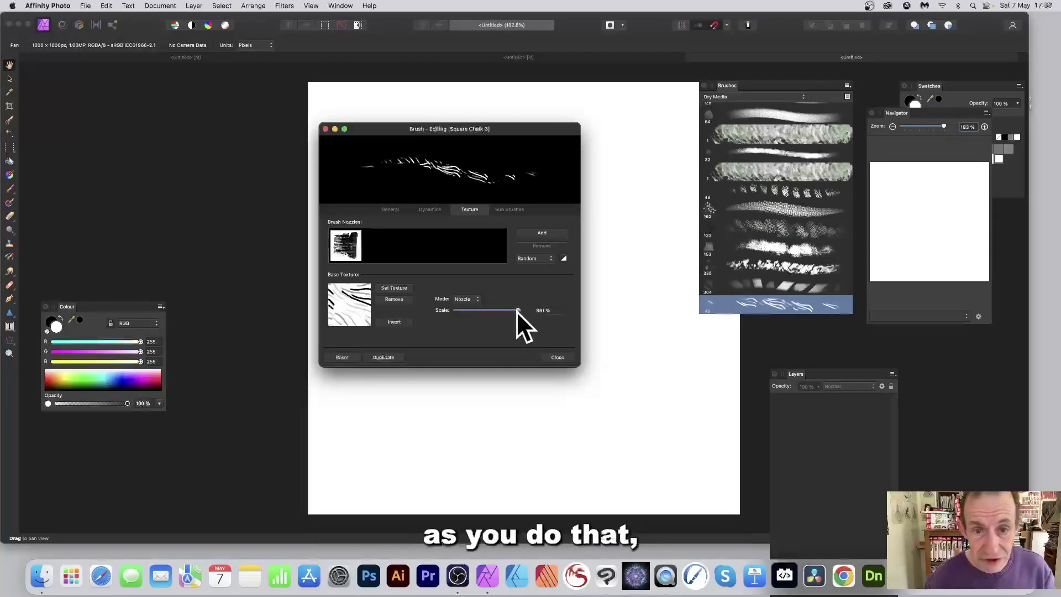
Step: Increase the size of the duplicated Square Chalk brush to about 299 px in its general settings and finish editing the brush
left_click(390, 209)
left_click_drag(424, 221, 449, 222)
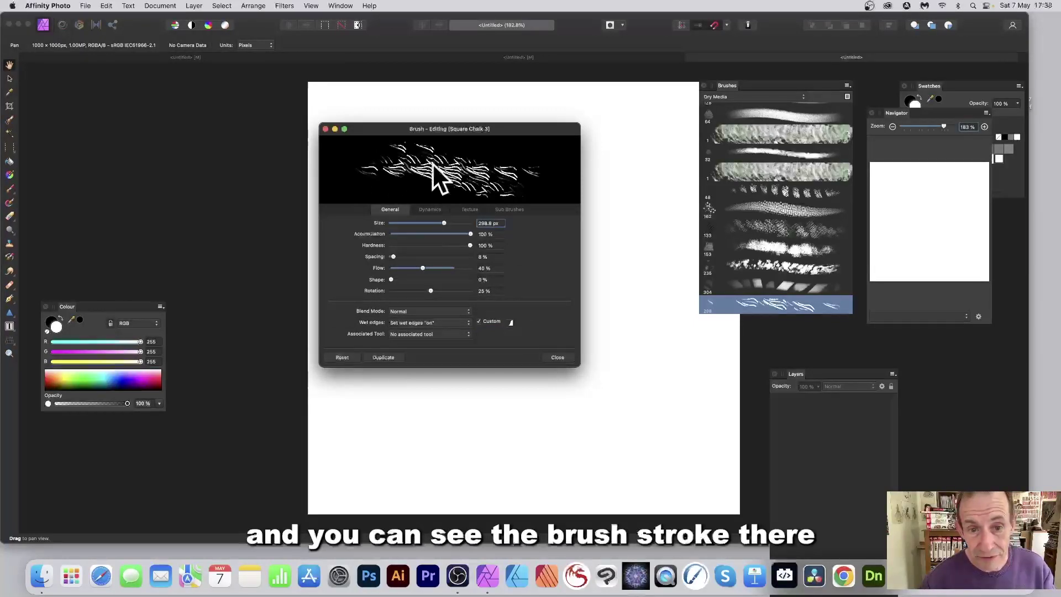
left_click(557, 357)
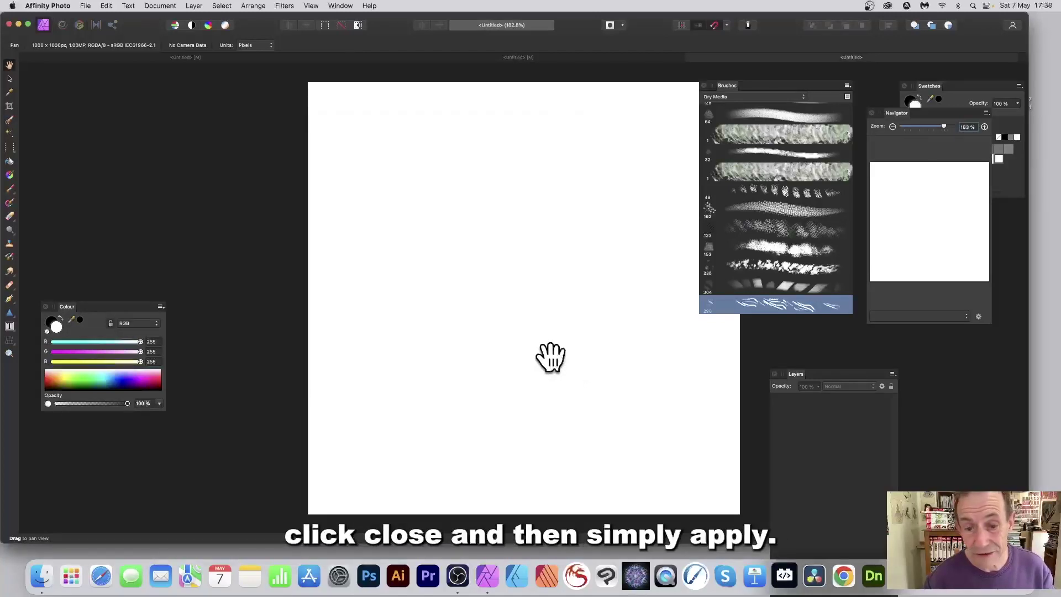
Step: Paint textured strokes over the upper part of the canvas with the Paint Brush in black and in light blue (RGB 2, 193, 255)
left_click(10, 188)
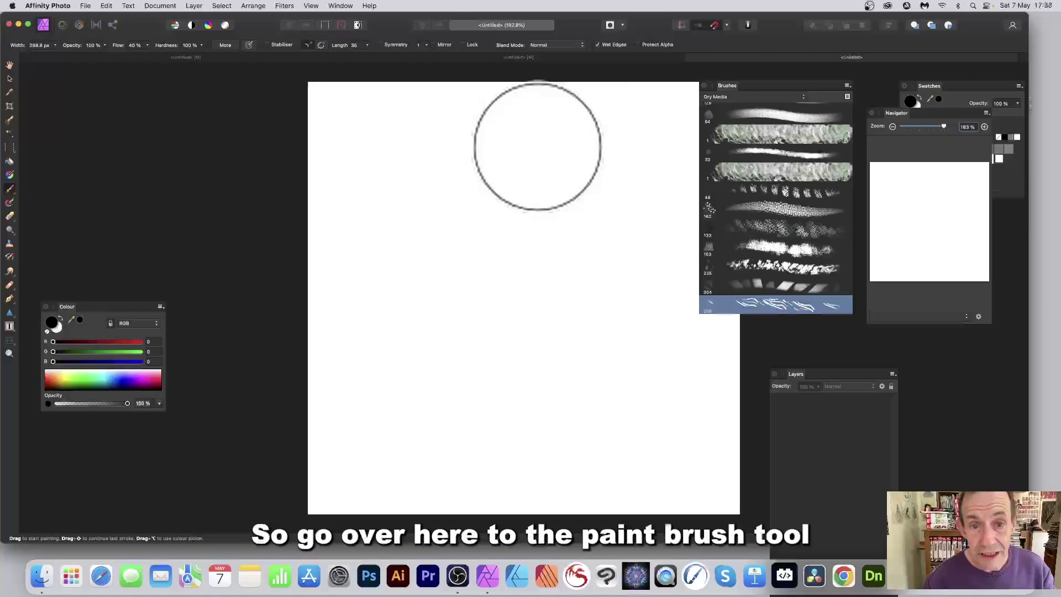
mouse_move(371, 131)
left_mouse_down()
mouse_move(421, 185)
mouse_move(610, 242)
mouse_move(656, 240)
mouse_move(447, 147)
mouse_move(451, 132)
mouse_move(553, 160)
mouse_move(574, 118)
mouse_move(551, 119)
mouse_move(680, 152)
mouse_move(333, 188)
mouse_move(348, 217)
mouse_move(657, 356)
mouse_move(366, 311)
mouse_move(718, 402)
left_mouse_up()
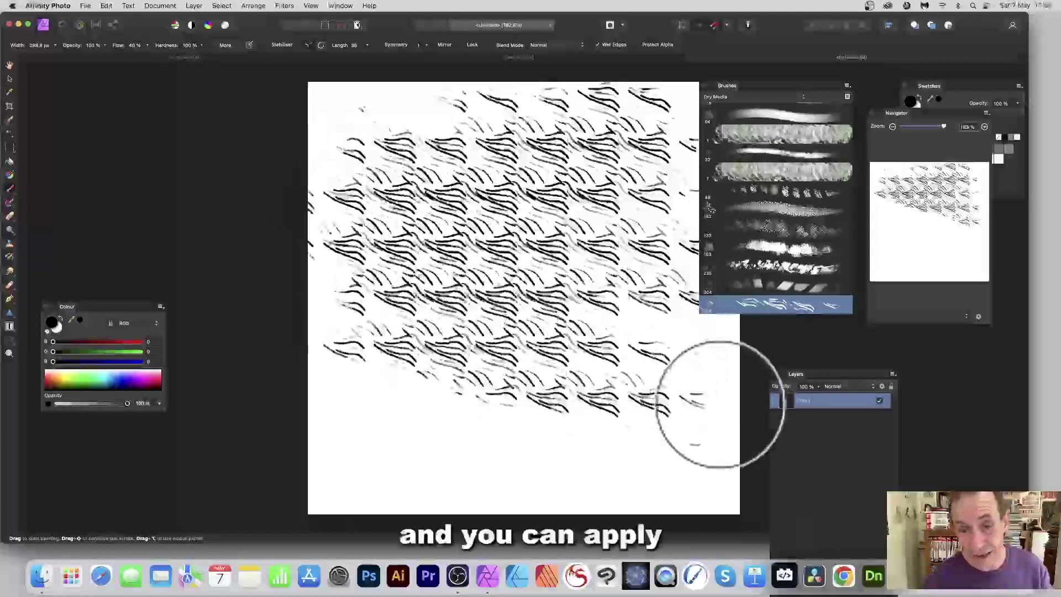
left_click(106, 384)
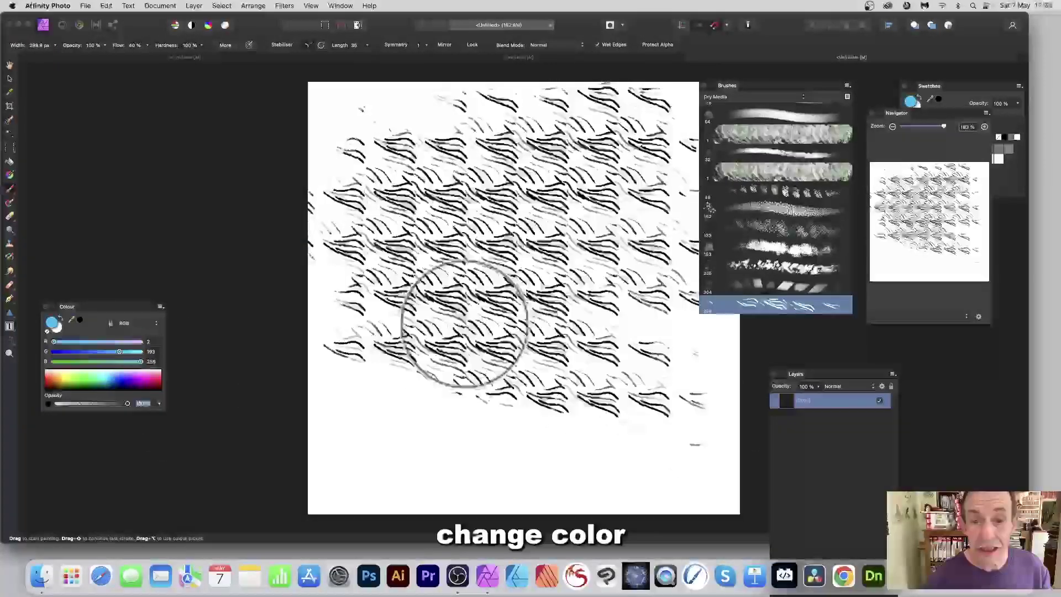
mouse_move(449, 307)
left_mouse_down()
mouse_move(432, 252)
mouse_move(566, 251)
mouse_move(544, 220)
mouse_move(410, 157)
mouse_move(637, 136)
mouse_move(722, 189)
left_mouse_up()
Step: Reduce the base texture scale of the duplicated Square Chalk brush to about 508% and finish editing it
left_click_drag(755, 324, 752, 299)
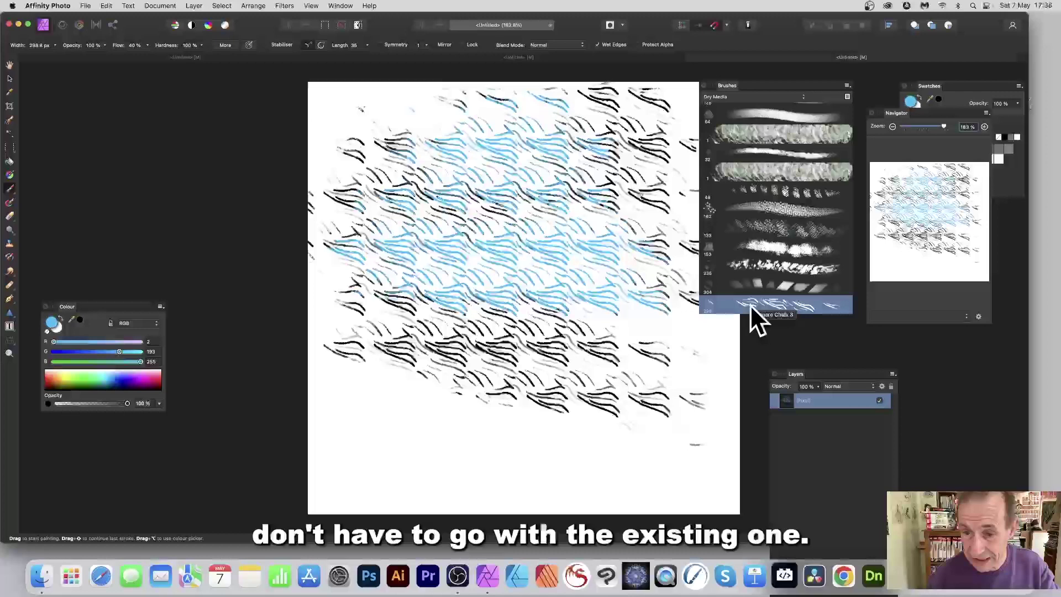
double_click(761, 302)
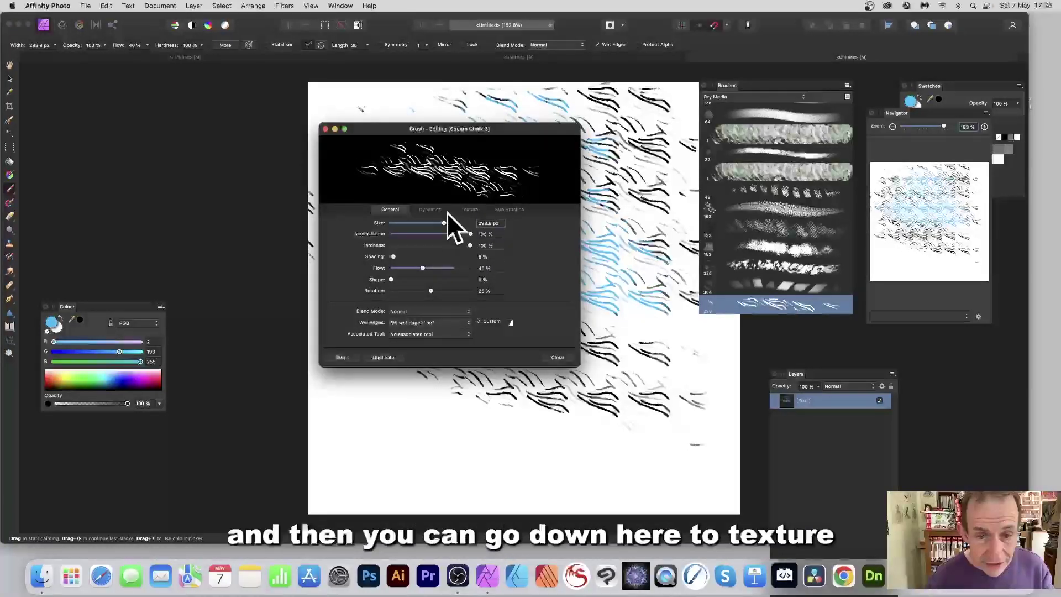
left_click(469, 209)
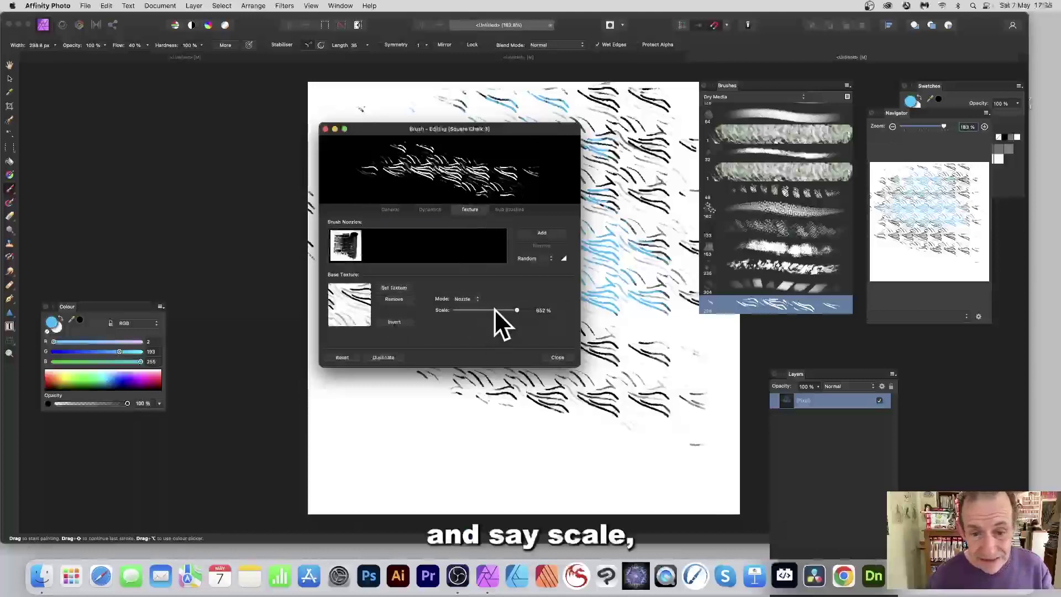
left_click_drag(519, 310, 499, 308)
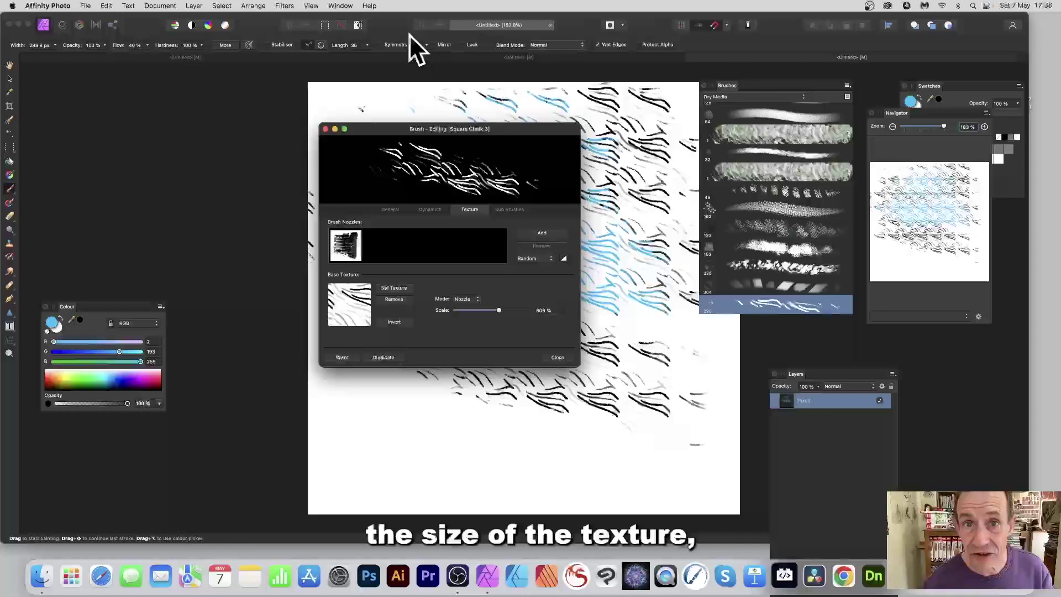
left_click_drag(500, 309, 499, 310)
left_click(557, 357)
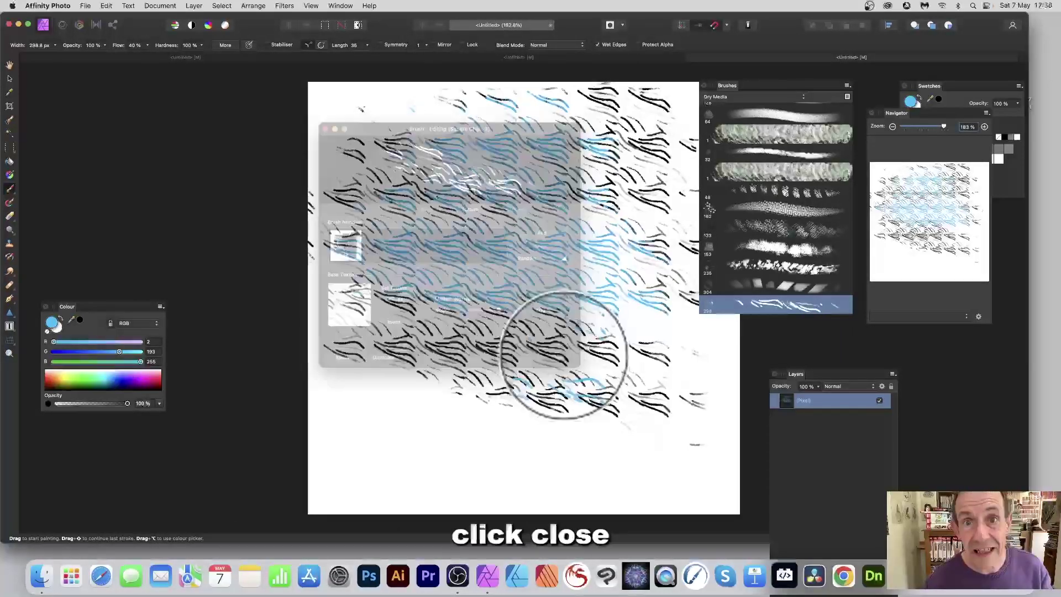
Step: Paint over the existing strokes with the rescaled brush in light blue and in dark purple (RGB 61, 0, 42)
mouse_move(386, 189)
left_mouse_down()
mouse_move(416, 109)
mouse_move(651, 154)
mouse_move(372, 177)
mouse_move(644, 237)
left_mouse_up()
left_click(147, 385)
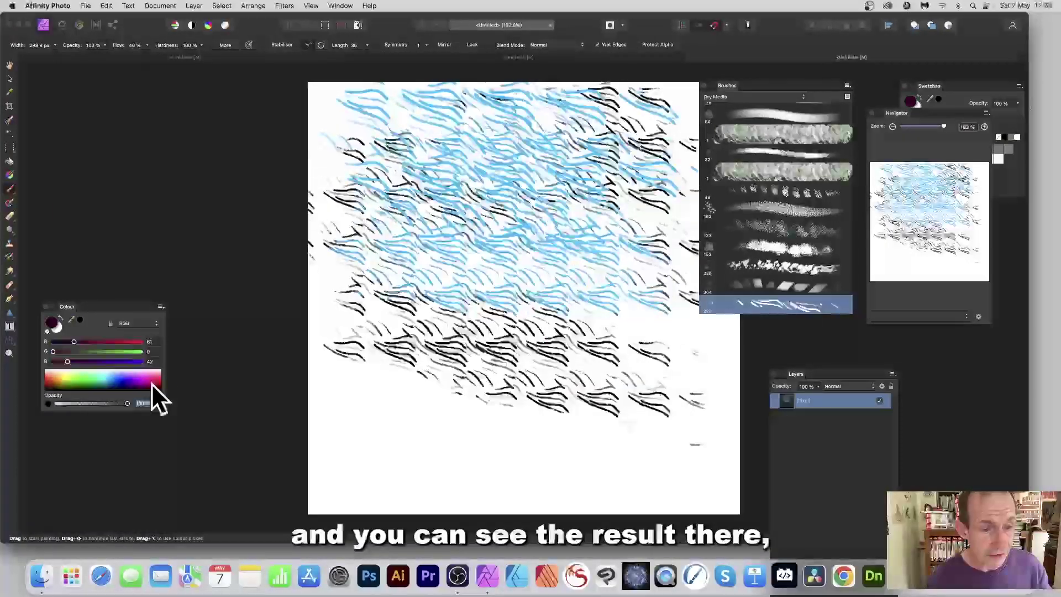
mouse_move(342, 254)
left_mouse_down()
mouse_move(386, 232)
mouse_move(639, 225)
mouse_move(530, 160)
mouse_move(433, 360)
mouse_move(681, 379)
left_mouse_up()
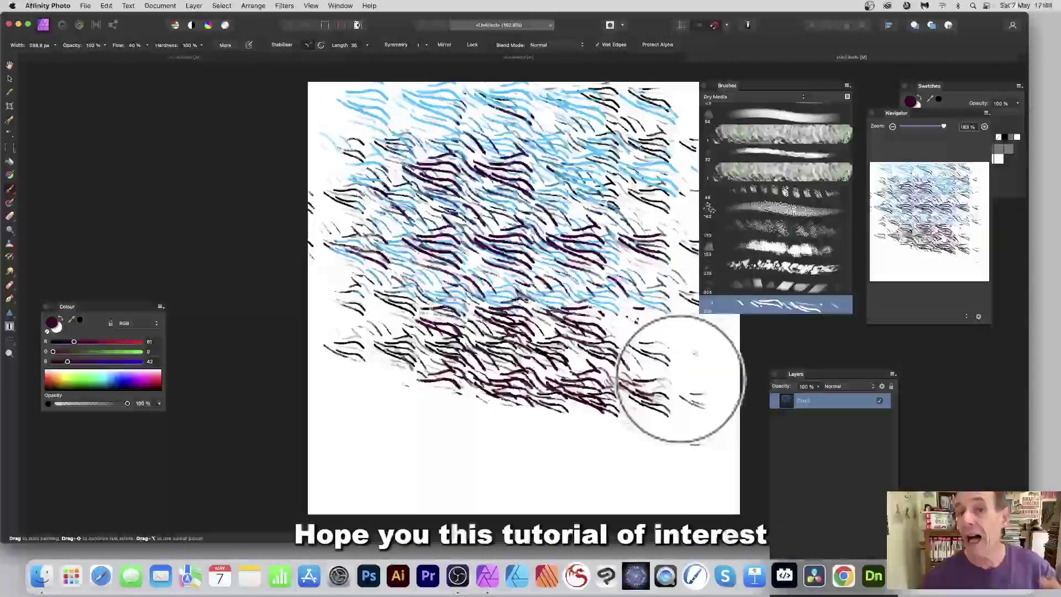